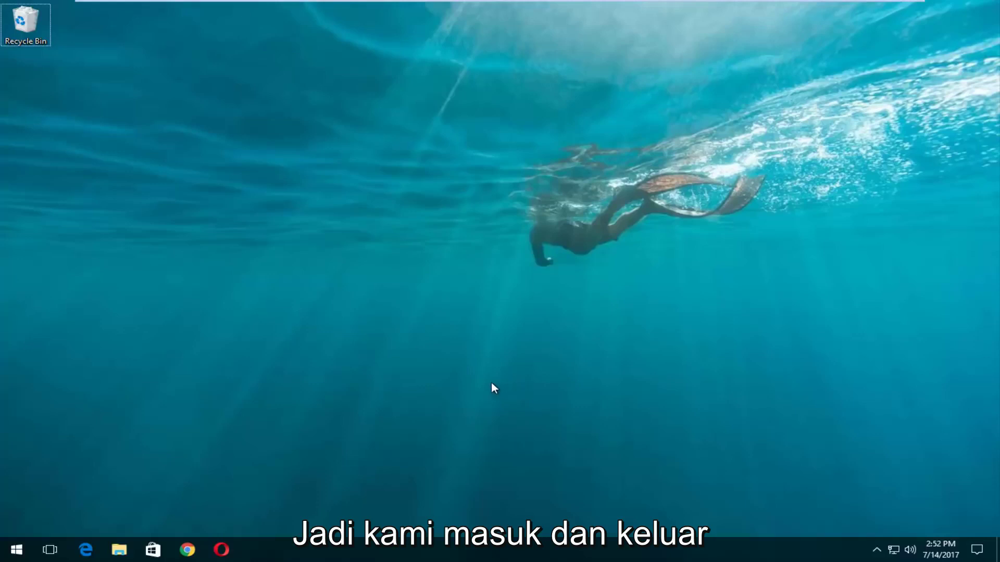
# Search the Start menu for 'reset' to find Reset this PC.
pyautogui.click(3, 556)
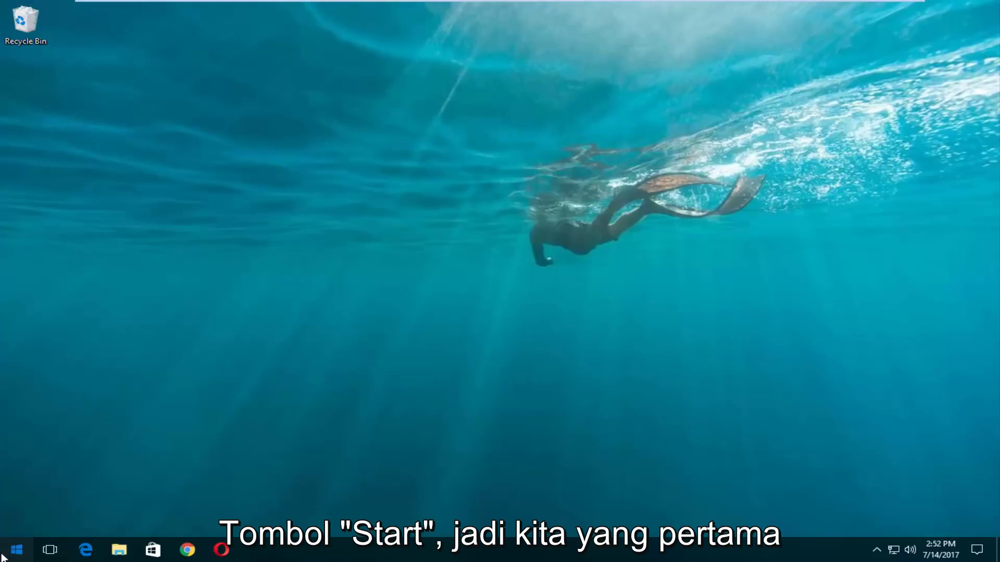
pyautogui.click(2, 556)
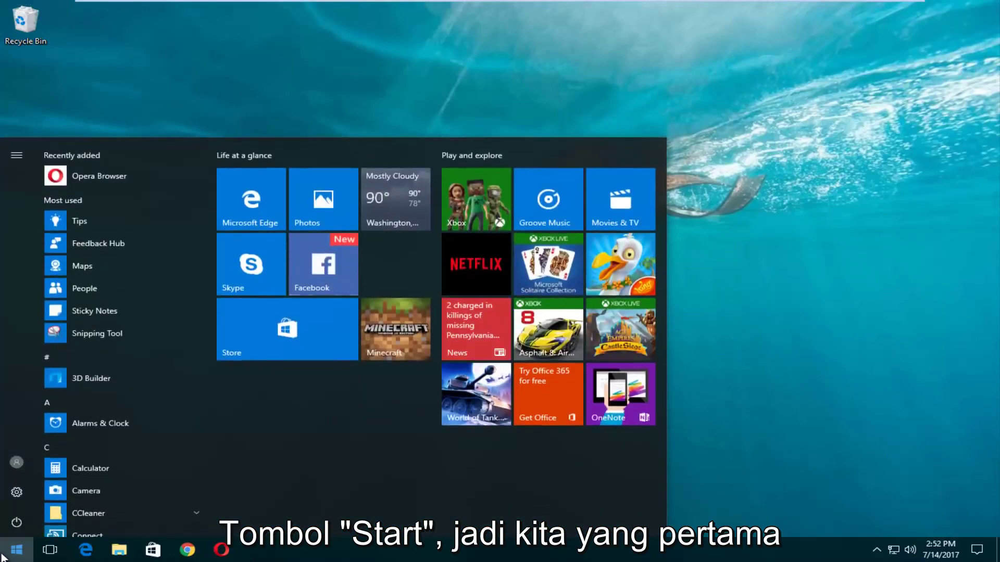
pyautogui.write('r')
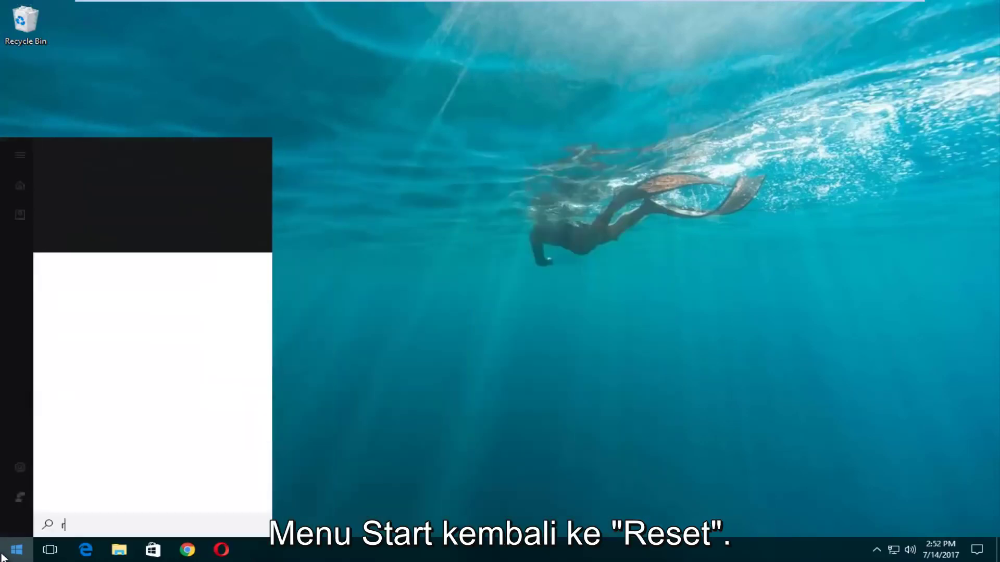
pyautogui.write('eset')
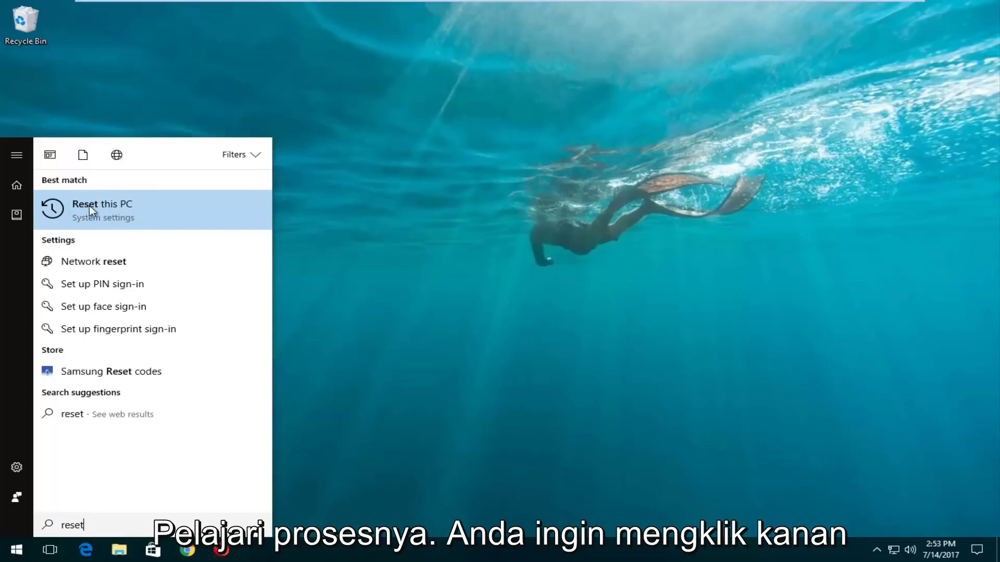
# Open the Reset this PC result to reach the Update & security Recovery page.
pyautogui.rightClick(105, 205)
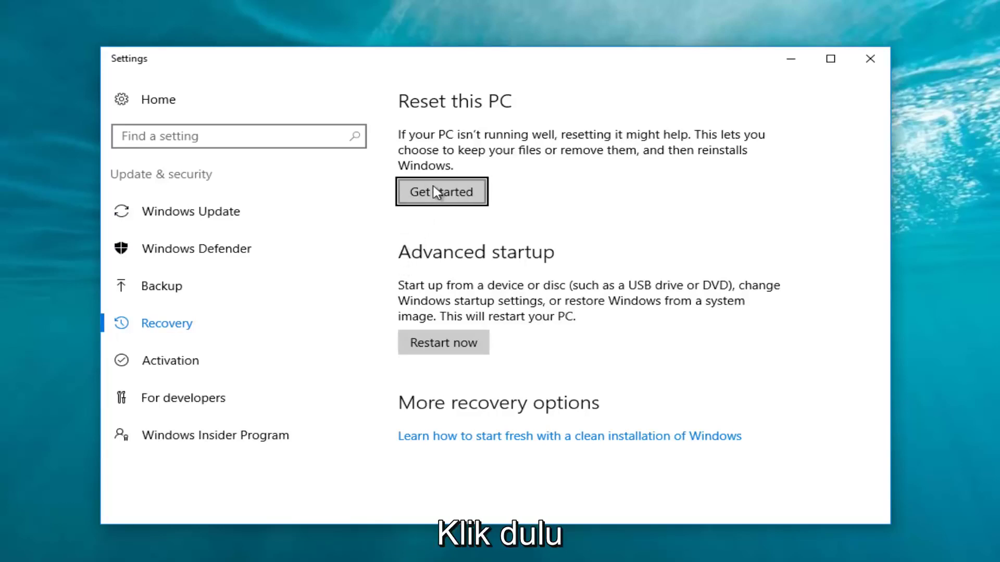
# Start Reset this PC with Remove everything and Remove files and clean the drive.
pyautogui.click(441, 195)
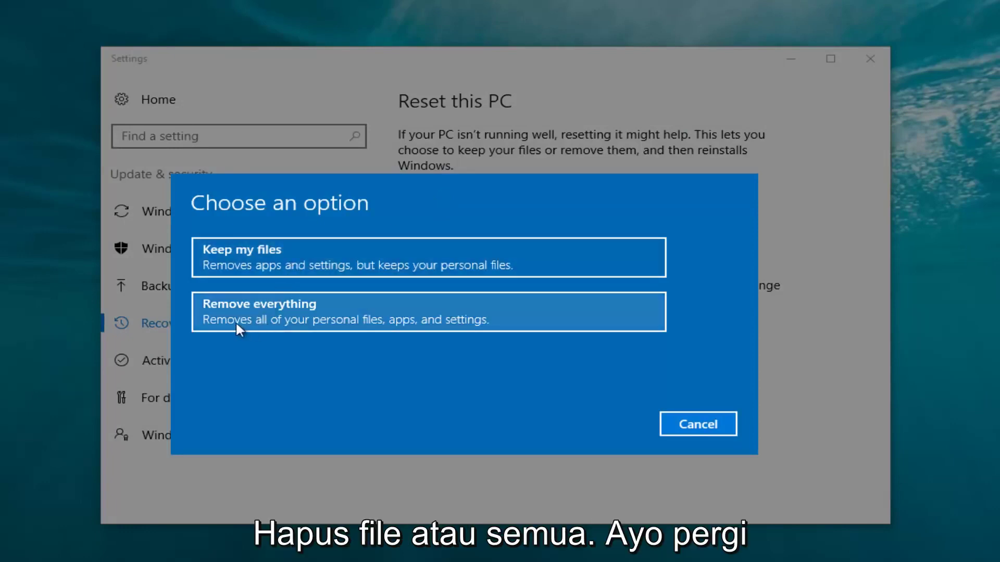
pyautogui.click(260, 322)
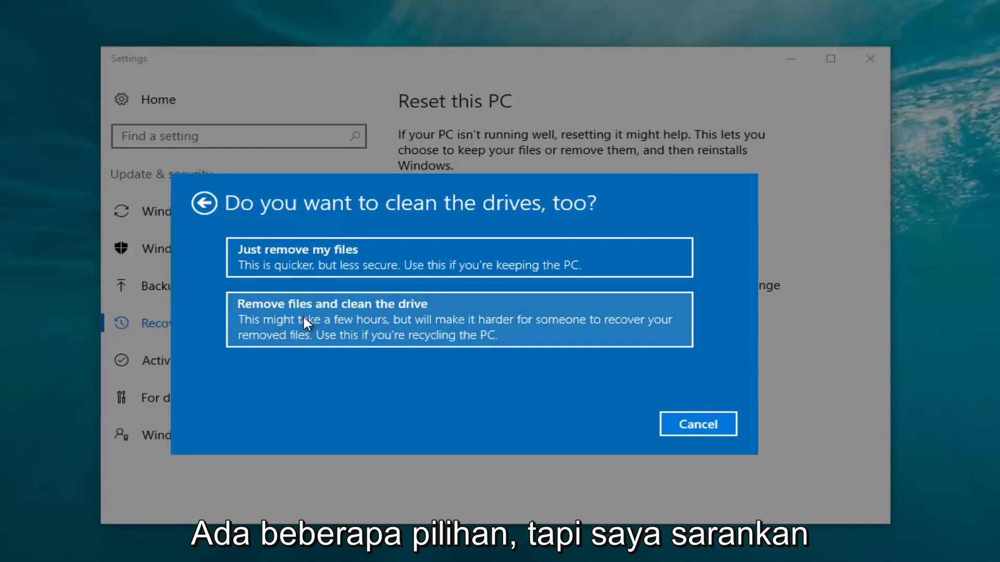
pyautogui.click(302, 263)
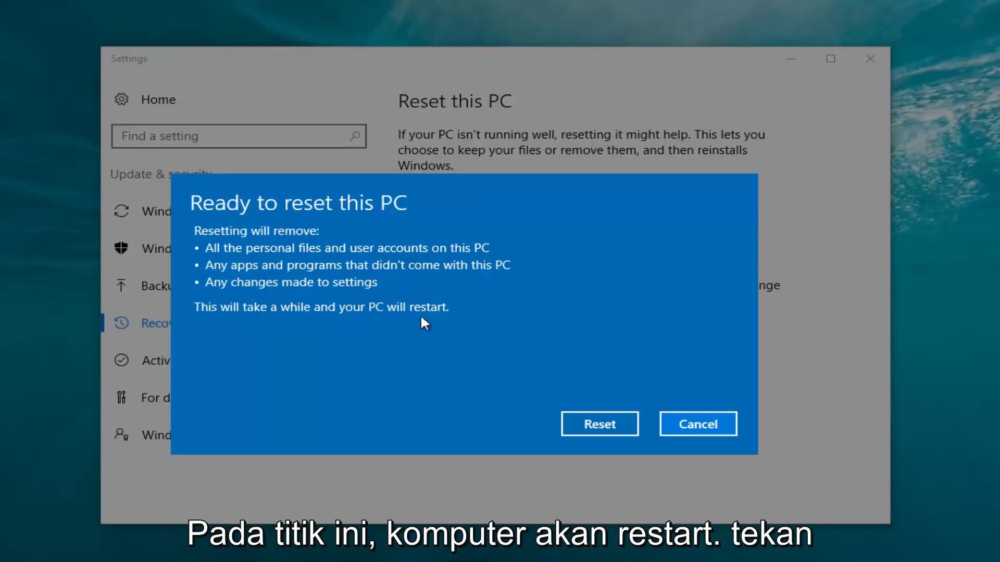
# Confirm Reset in the Ready to reset this PC dialog.
pyautogui.click(591, 422)
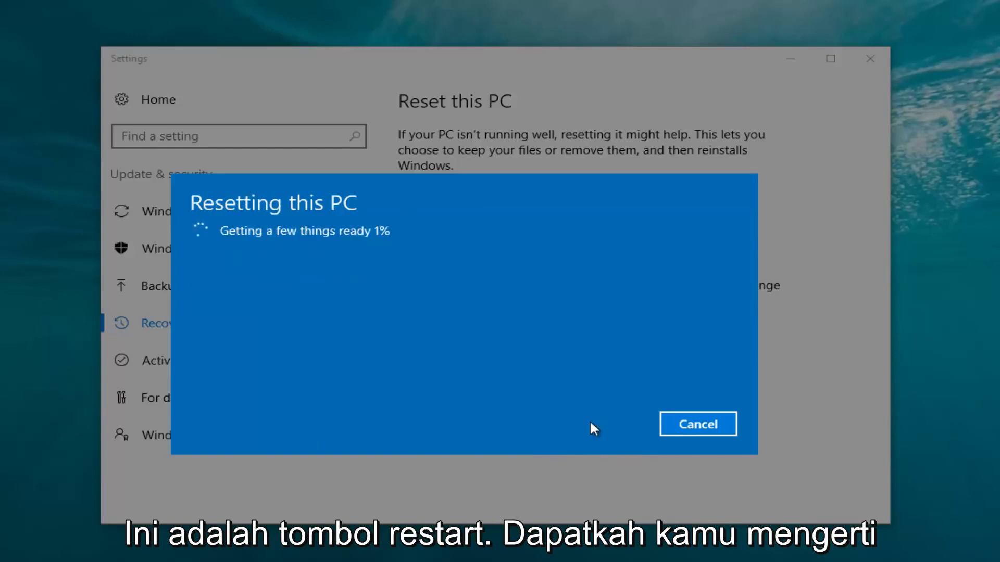
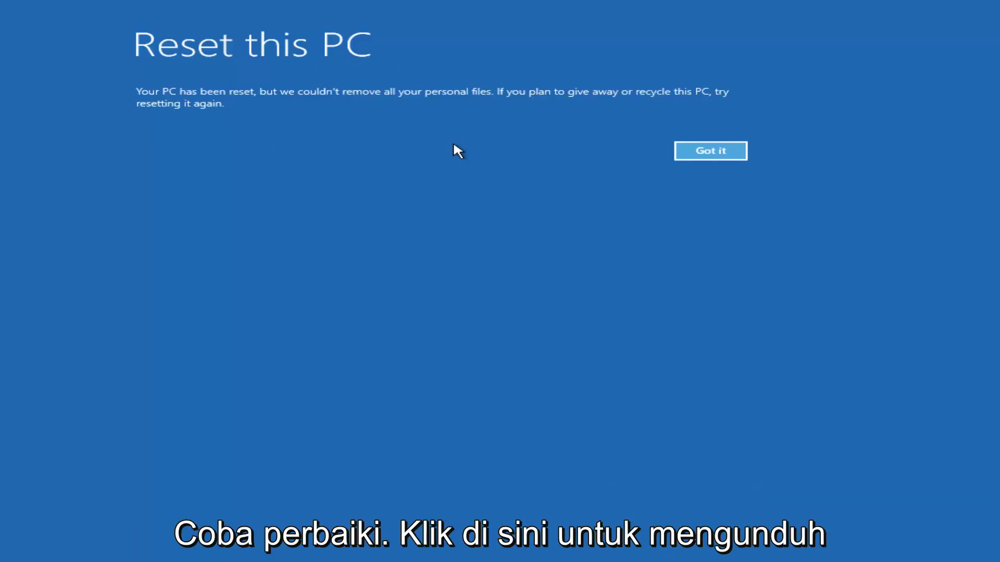
# Dismiss the reset completion notice and wait for the Hi there setup page.
pyautogui.click(711, 150)
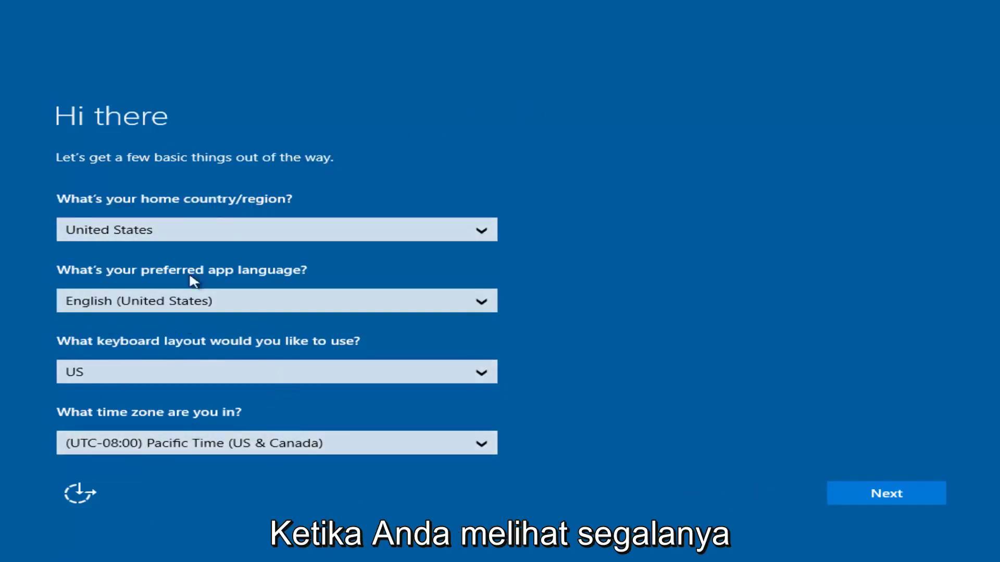
# Accept the default United States region, keyboard and time zone, then accept the license terms.
pyautogui.click(892, 497)
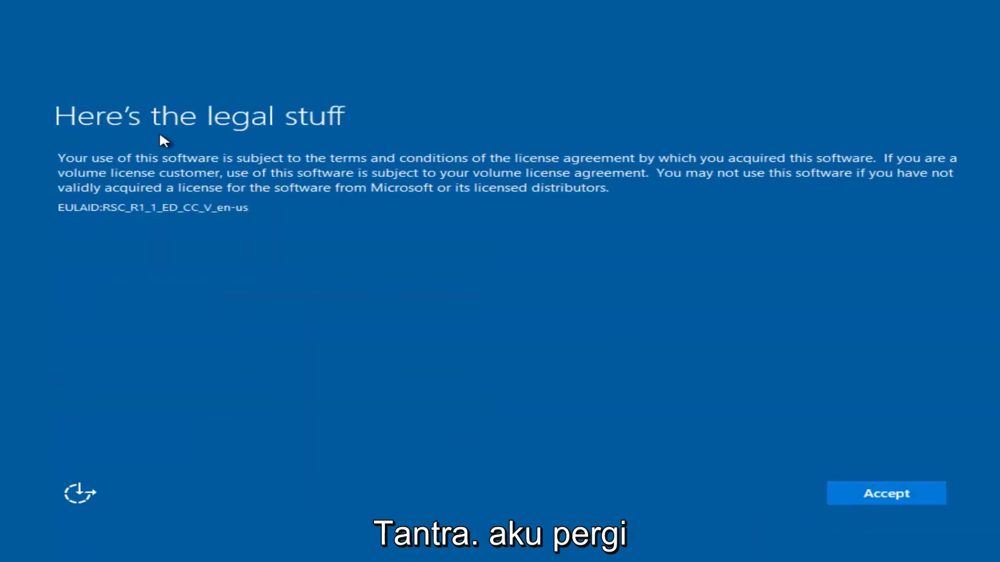
pyautogui.click(900, 497)
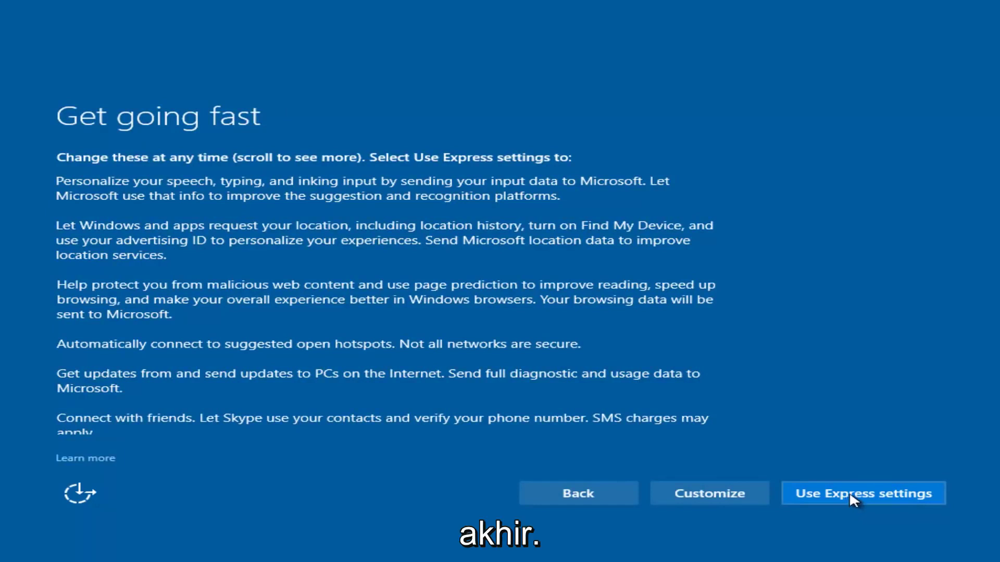
# Customize privacy settings: turn off speech, typing and inking personalization, keeping the remaining pages' defaults.
pyautogui.click(715, 495)
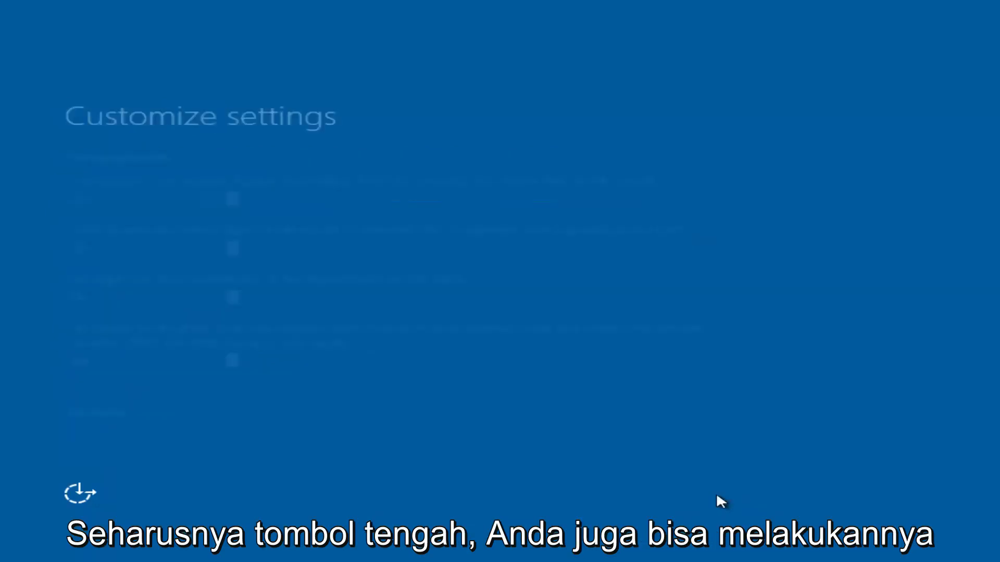
pyautogui.scroll(-1, 289, 247)
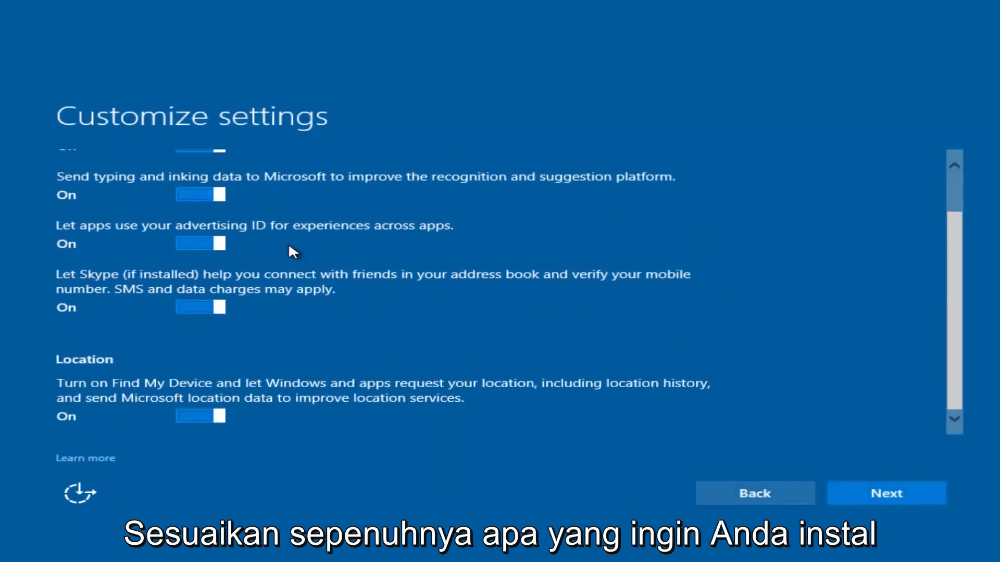
pyautogui.scroll(1, 276, 260)
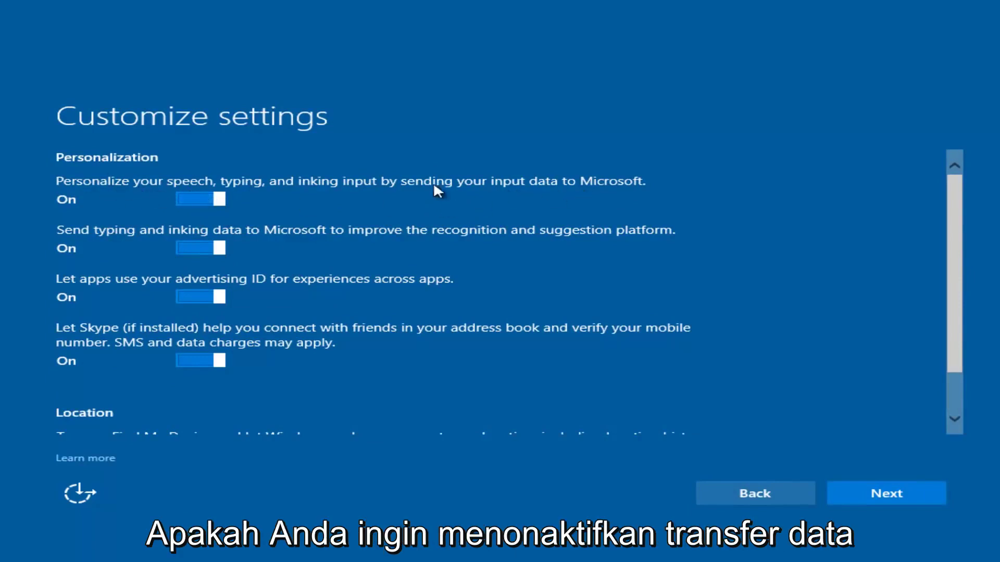
pyautogui.click(204, 197)
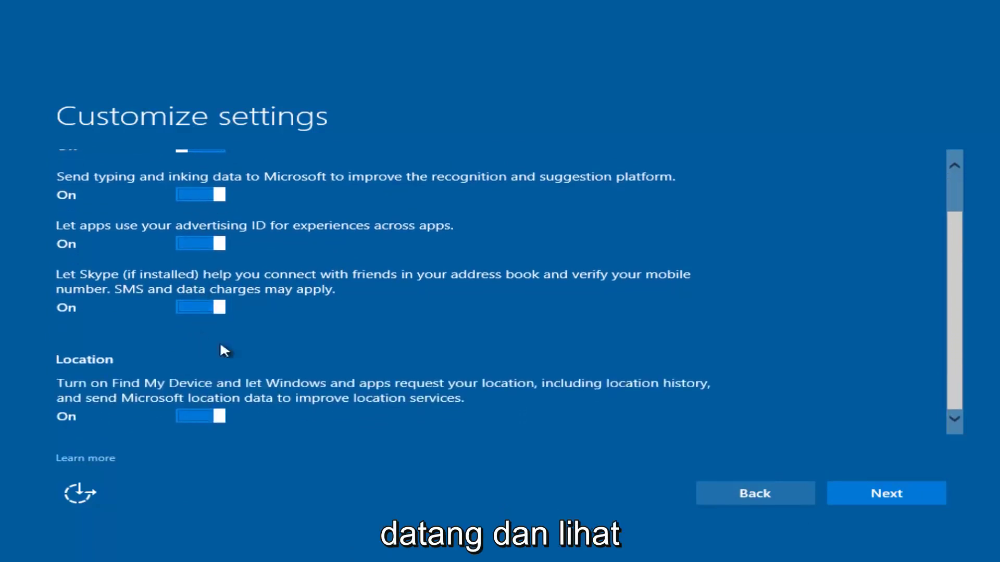
pyautogui.scroll(2, 232, 276)
pyautogui.scroll(-2, 232, 363)
pyautogui.scroll(2, 255, 361)
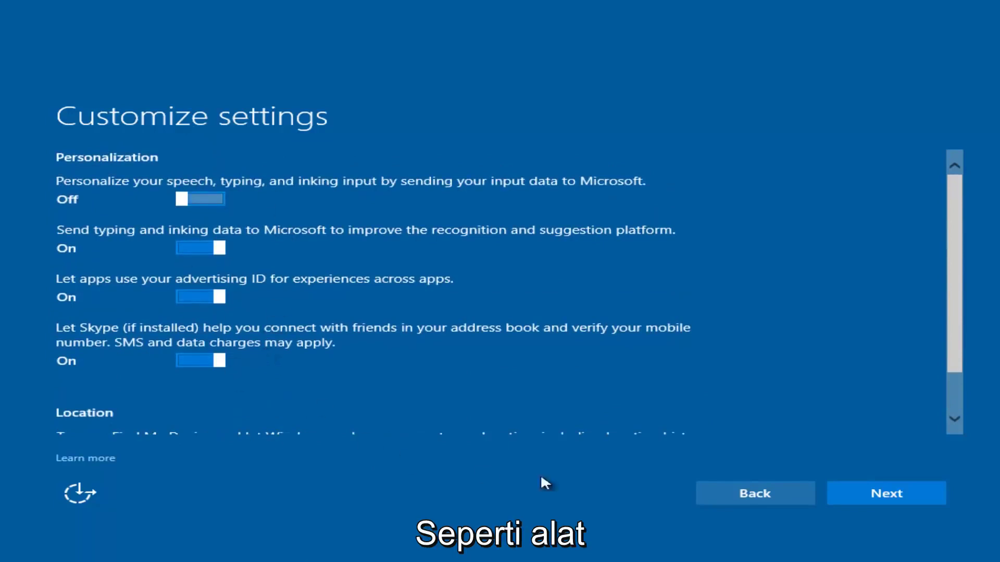
pyautogui.click(866, 497)
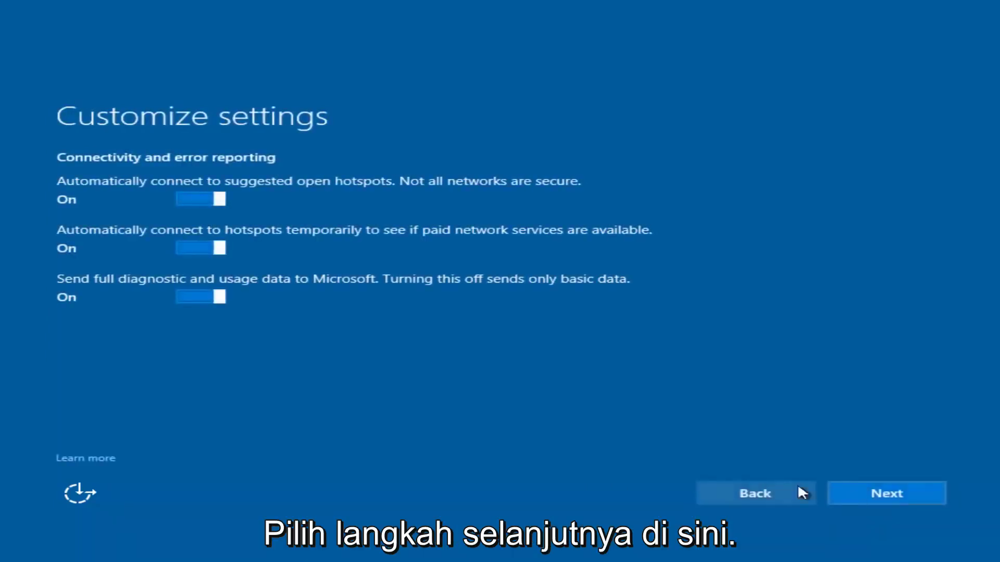
pyautogui.click(886, 496)
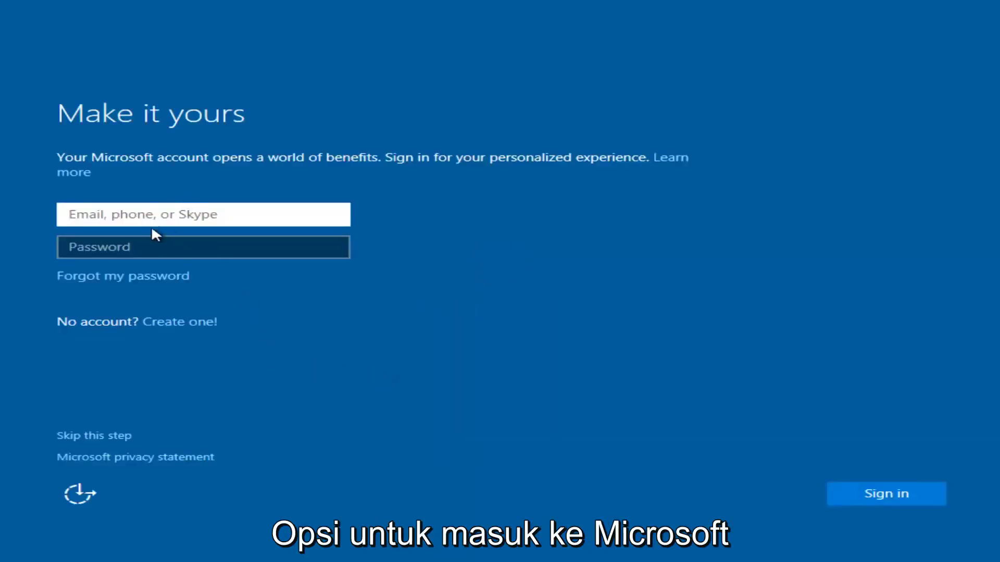
# Skip Microsoft sign-in and enter a user name for a local account.
pyautogui.click(252, 196)
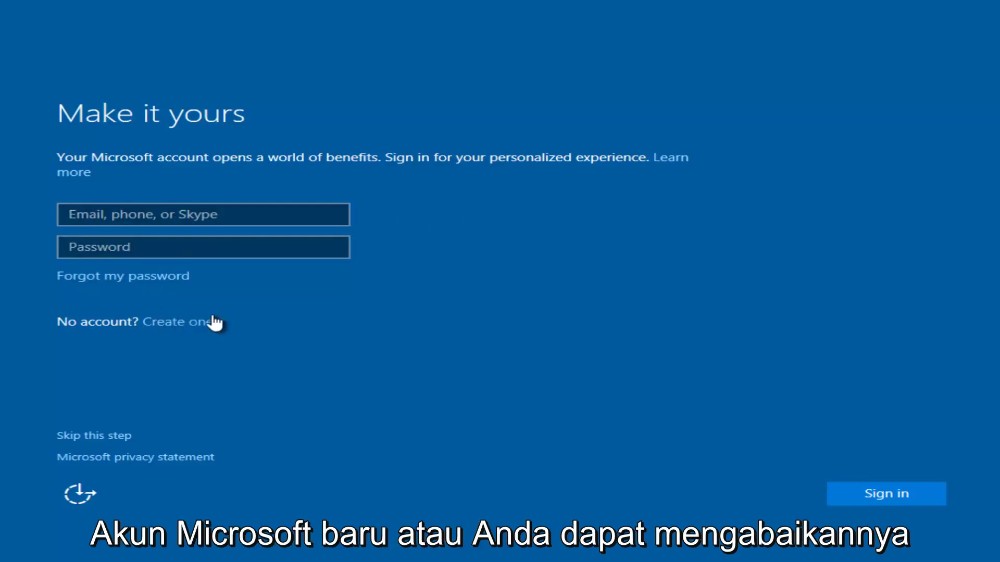
pyautogui.click(100, 437)
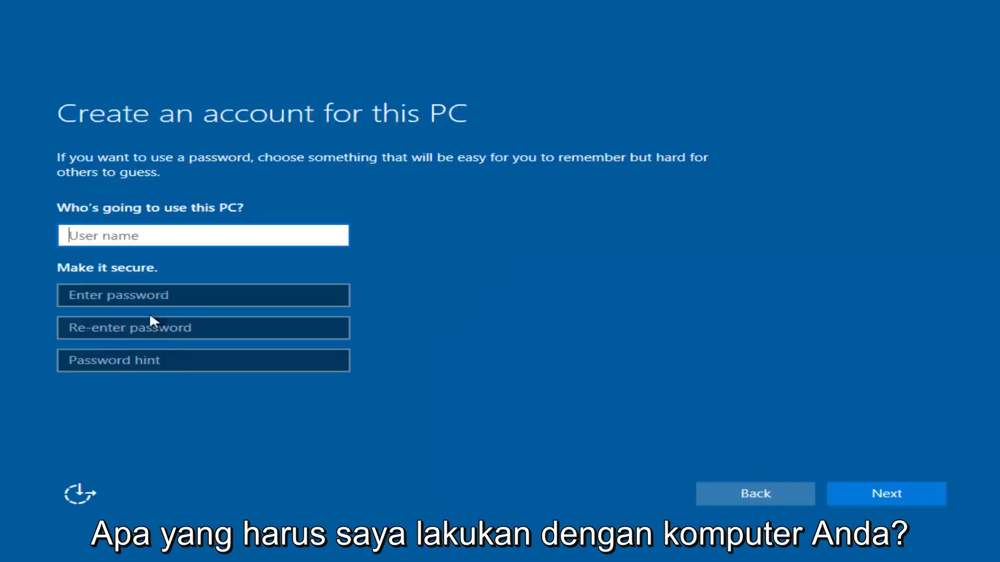
pyautogui.write('exampl')
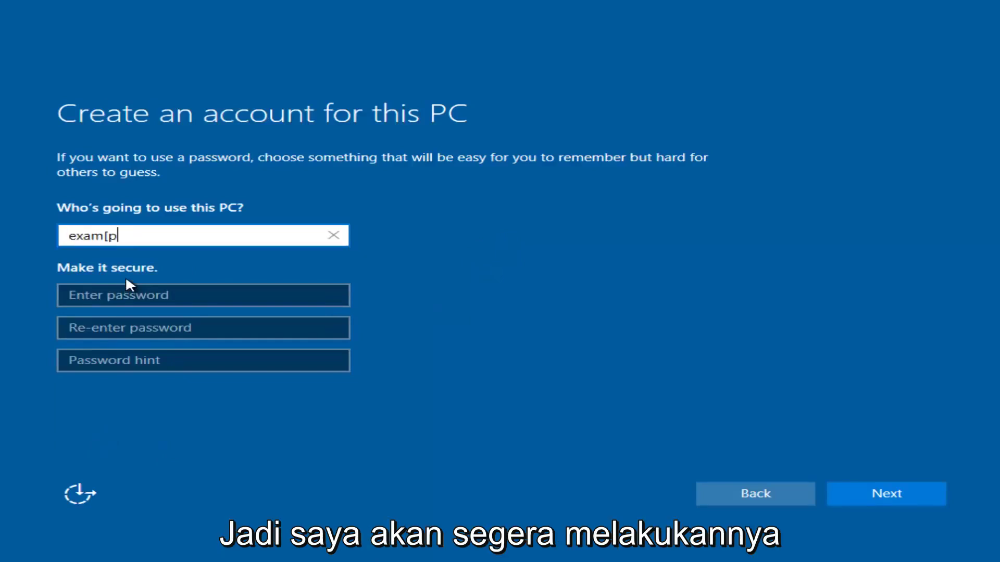
pyautogui.press('BackSpace')
pyautogui.press('BackSpace')
pyautogui.write('pl')
pyautogui.press('BackSpace')
pyautogui.press('BackSpace')
pyautogui.write('ple')
# Enter and confirm the account password, add a password hint, and finish creating the account.
pyautogui.click(126, 297)
pyautogui.write('password')
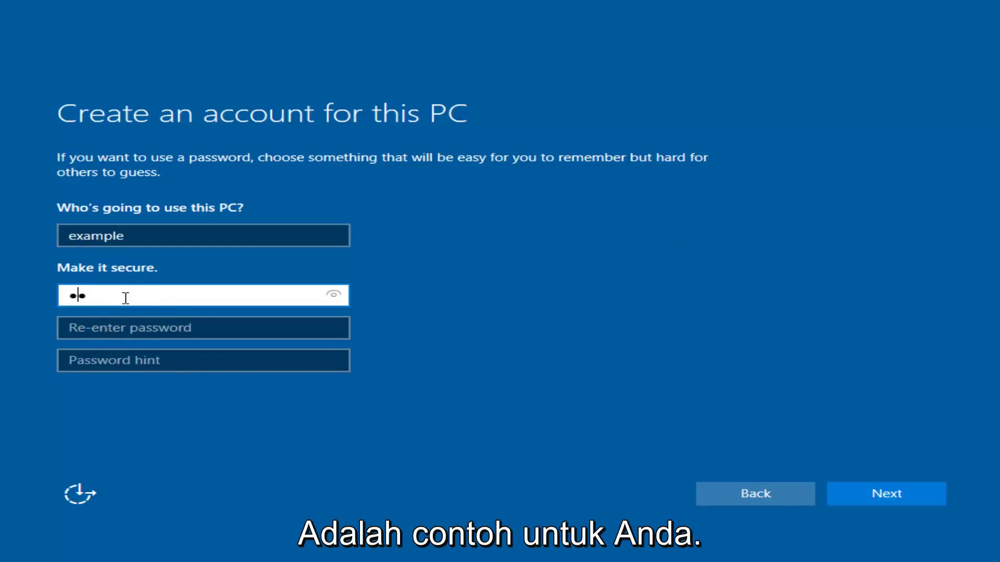
pyautogui.click(194, 328)
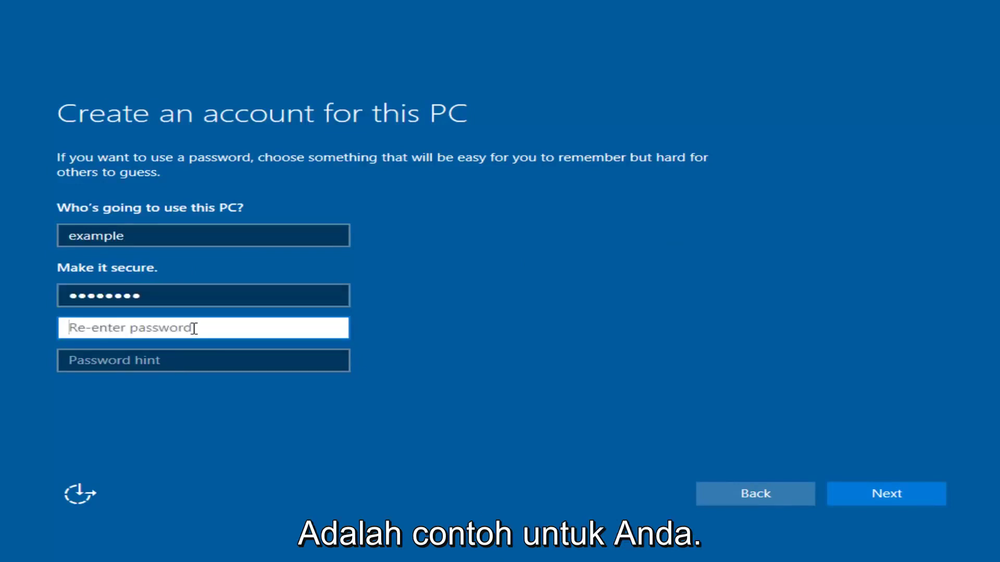
pyautogui.write('password')
pyautogui.click(180, 362)
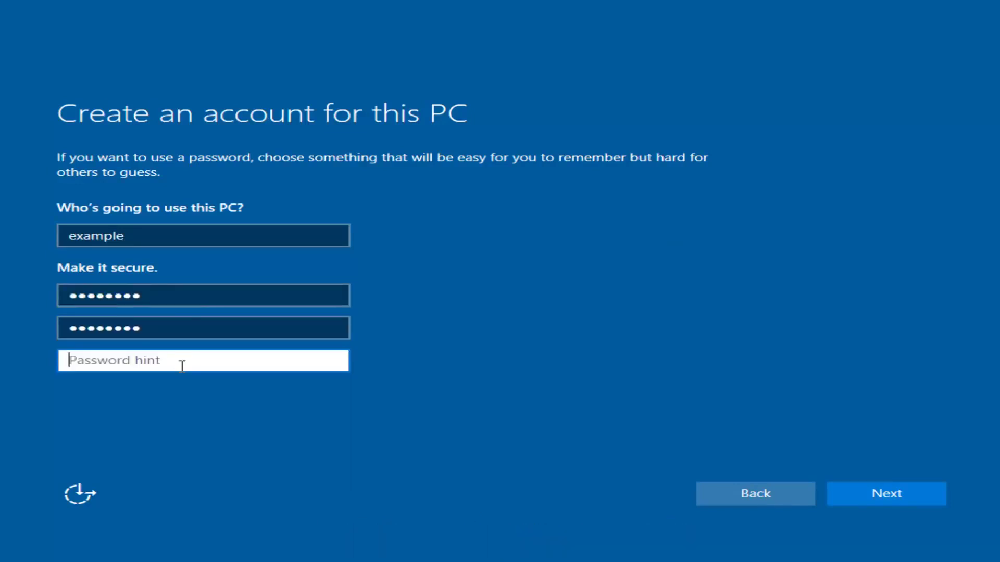
pyautogui.write('pass')
pyautogui.click(901, 494)
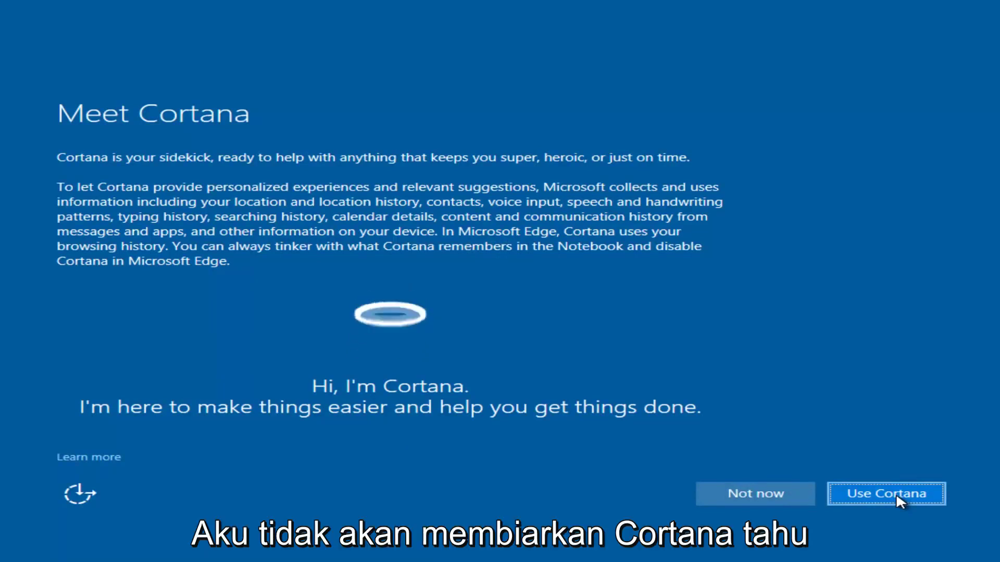
# Decline Cortana and wait for the update screen and network prompt.
pyautogui.click(736, 489)
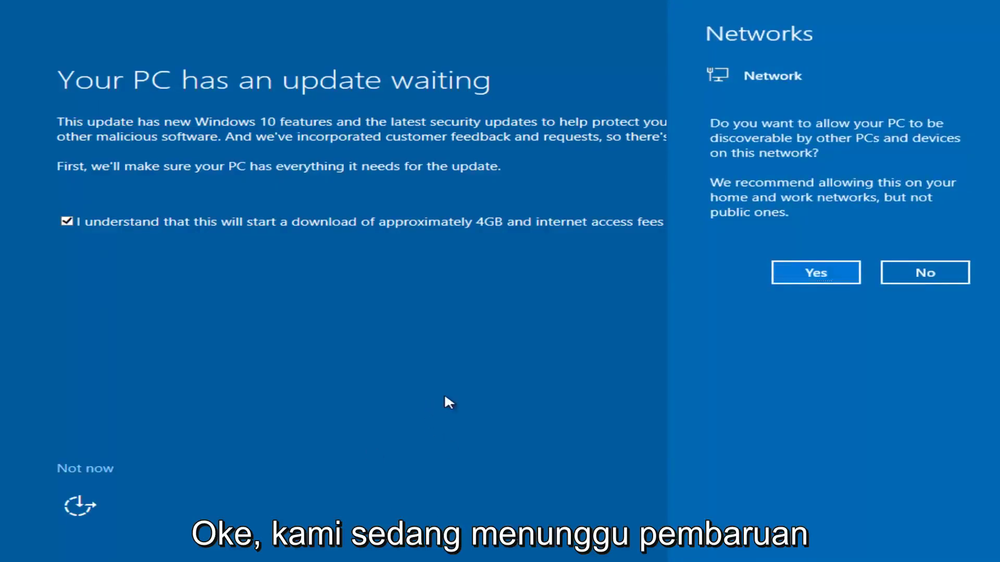
# Answer the network discoverability prompt and skip the pending update to reach the desktop.
pyautogui.click(472, 373)
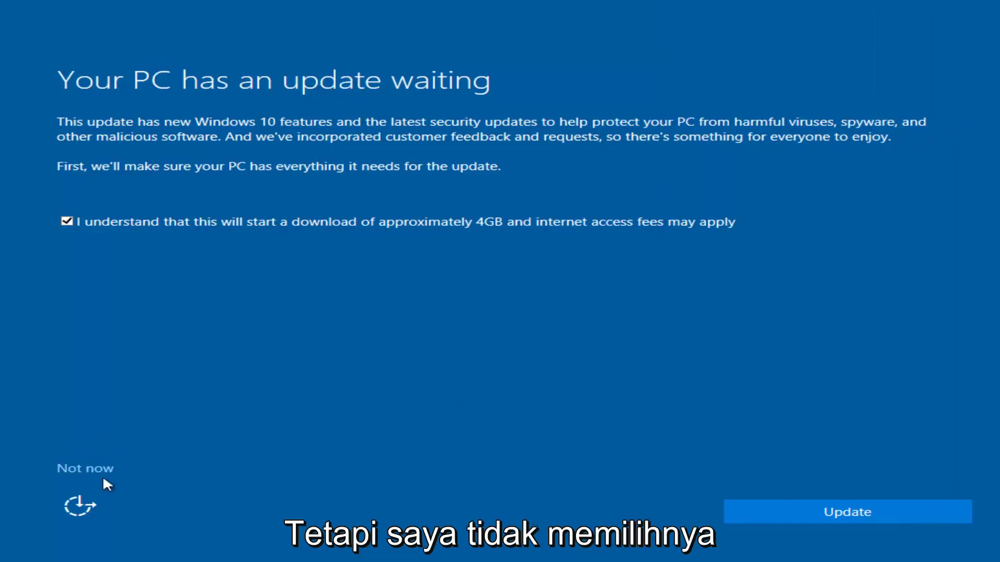
pyautogui.click(83, 468)
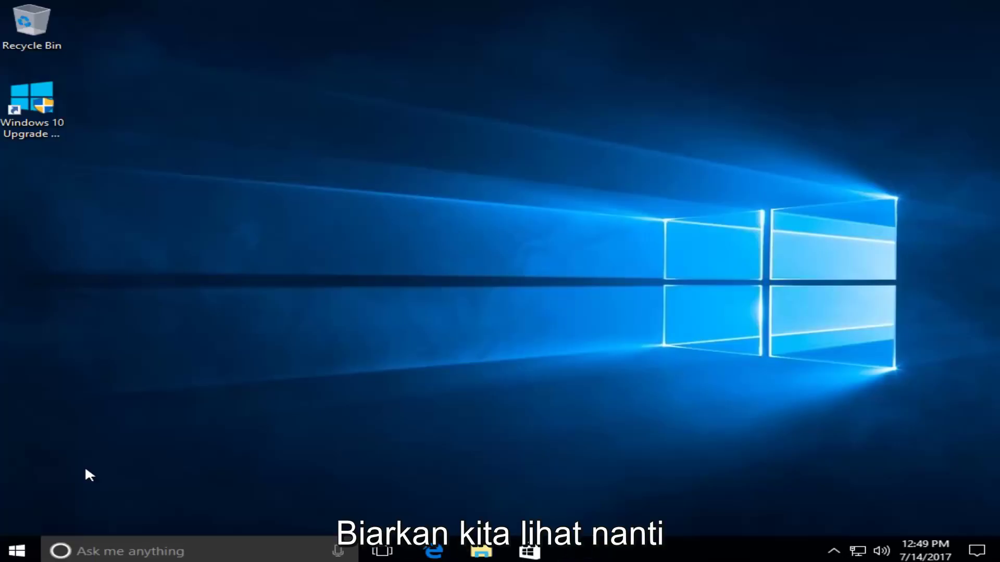